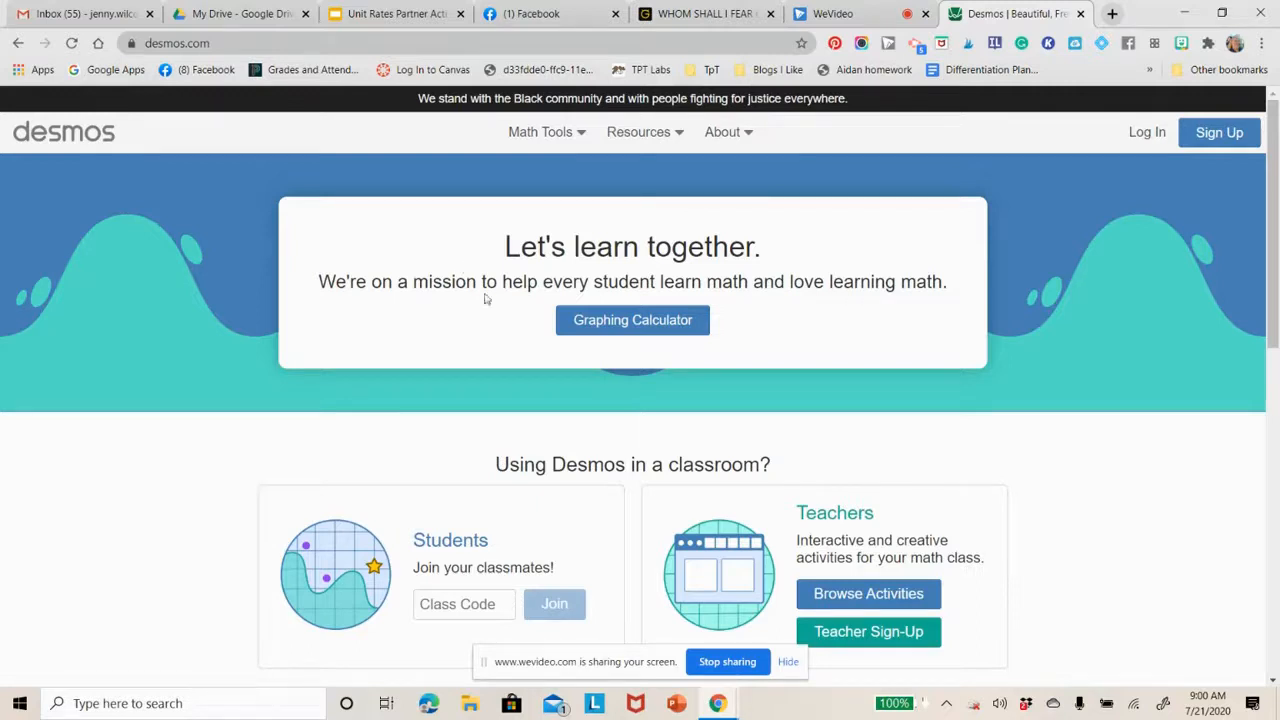
Open the graphing calculator and plot the point (1,3) with its label shown.
{"action": "left_click", "coordinate": [617, 322]}
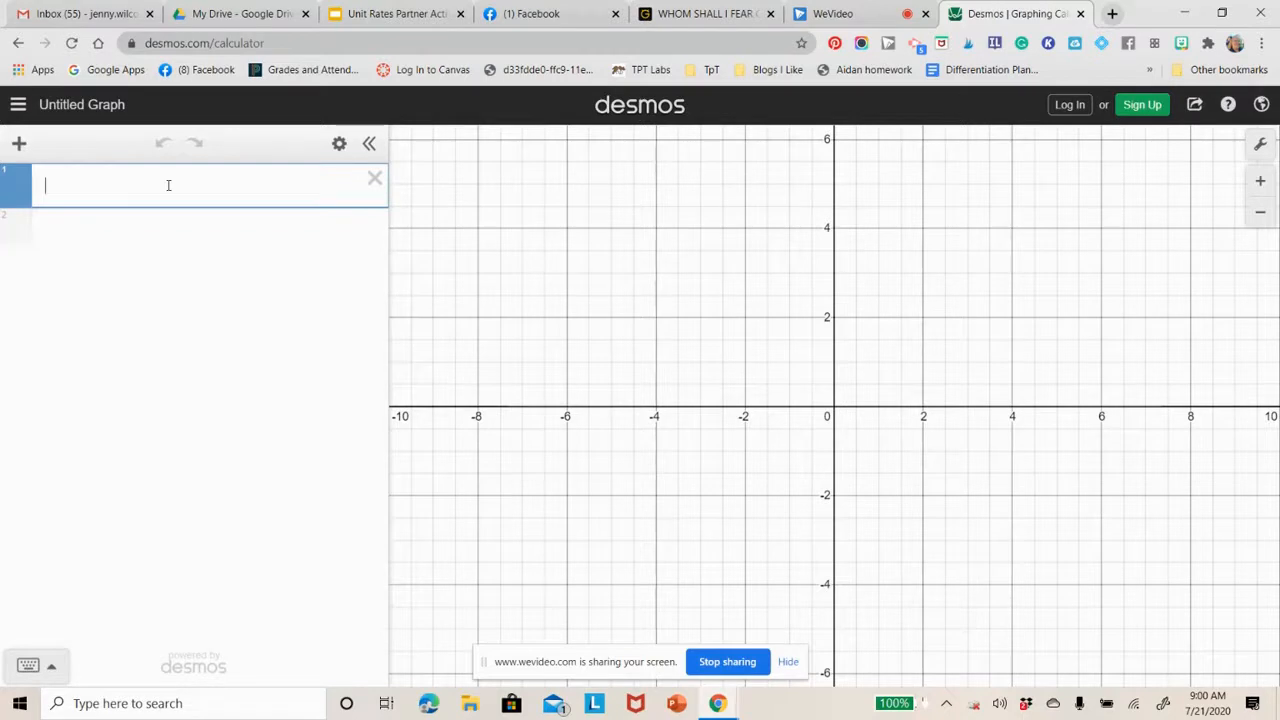
{"action": "type", "text": "(1,3"}
{"action": "key", "text": "BackSpace"}
{"action": "key", "text": "BackSpace"}
{"action": "type", "text": "3"}
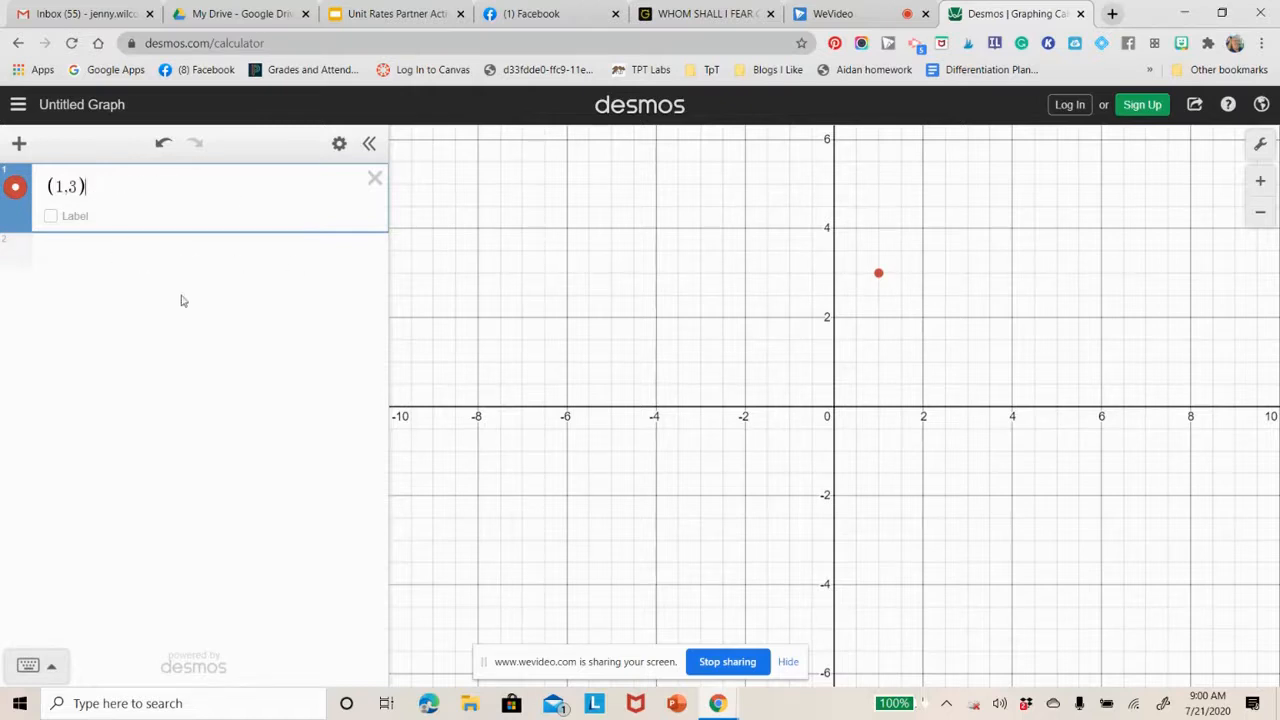
{"action": "left_click", "coordinate": [51, 217]}
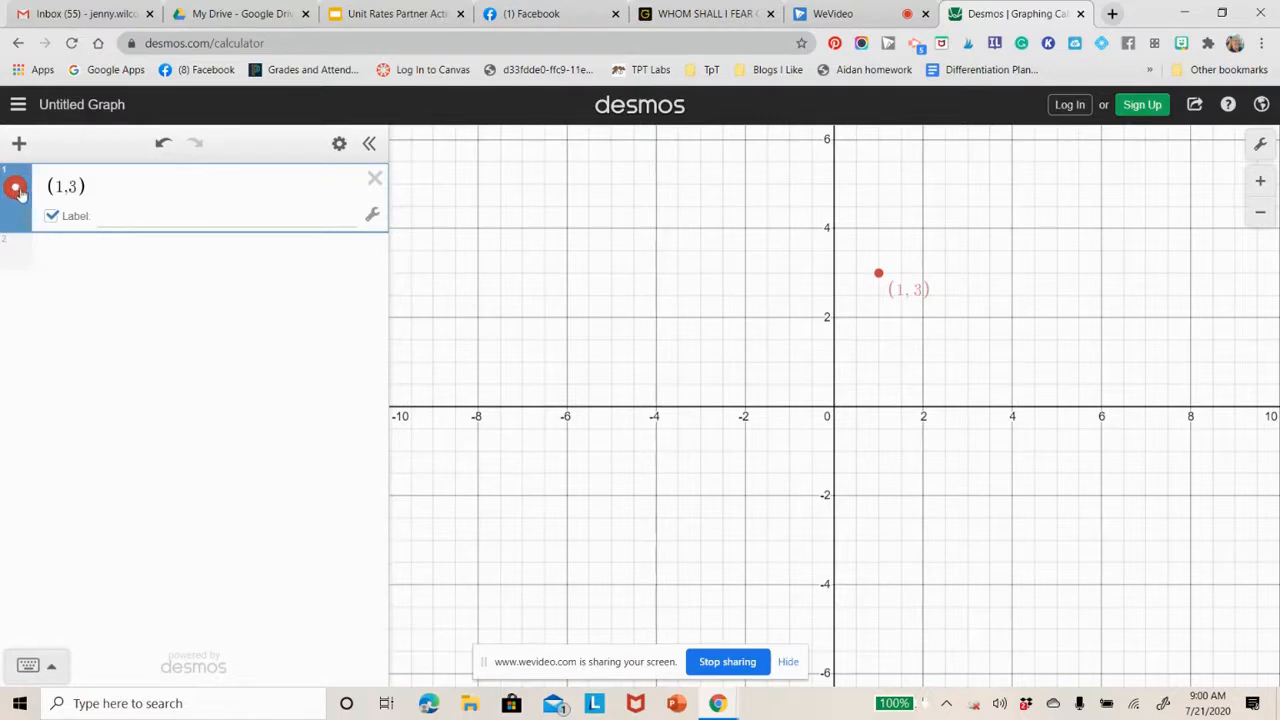
Try the cross and open-circle styles on point (1,3) and restore the solid dot.
{"action": "left_click", "coordinate": [17, 189]}
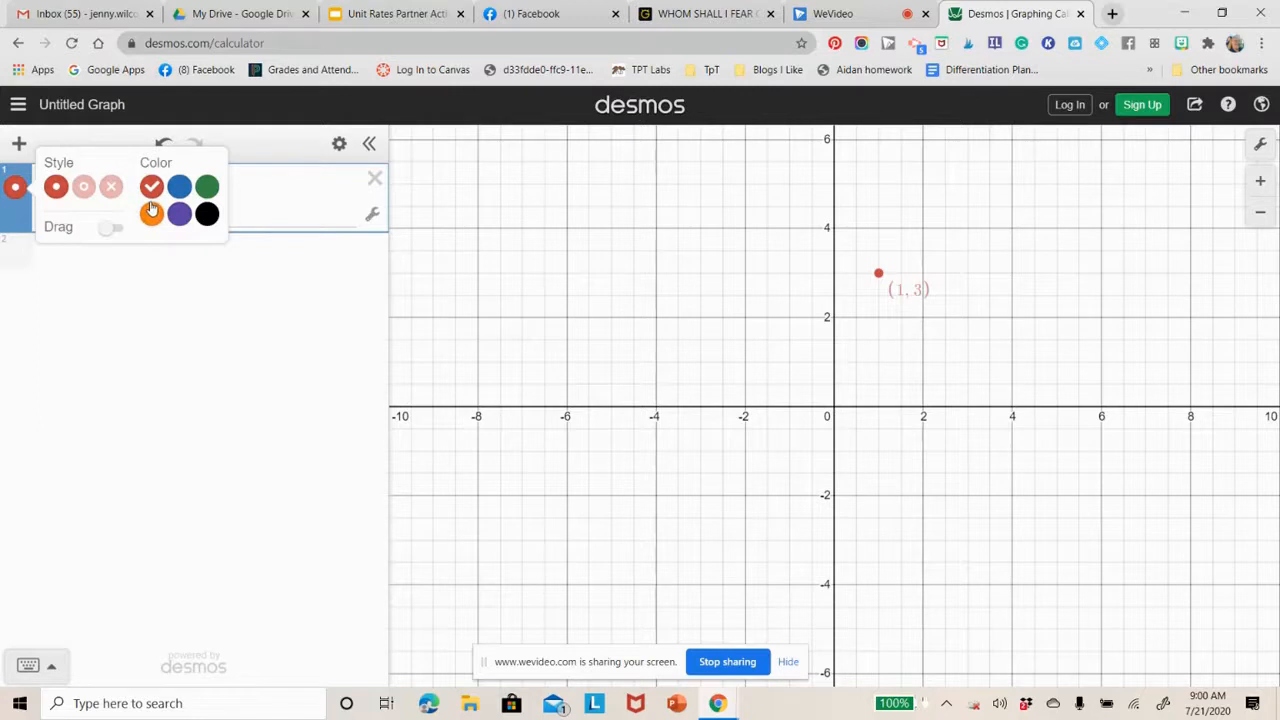
{"action": "left_click", "coordinate": [110, 186]}
{"action": "left_click", "coordinate": [83, 186]}
{"action": "left_click", "coordinate": [60, 189]}
Plot the points (2,6) and (3,9) as separate expressions with their labels shown.
{"action": "left_click", "coordinate": [103, 258]}
{"action": "type", "text": "(2,6)"}
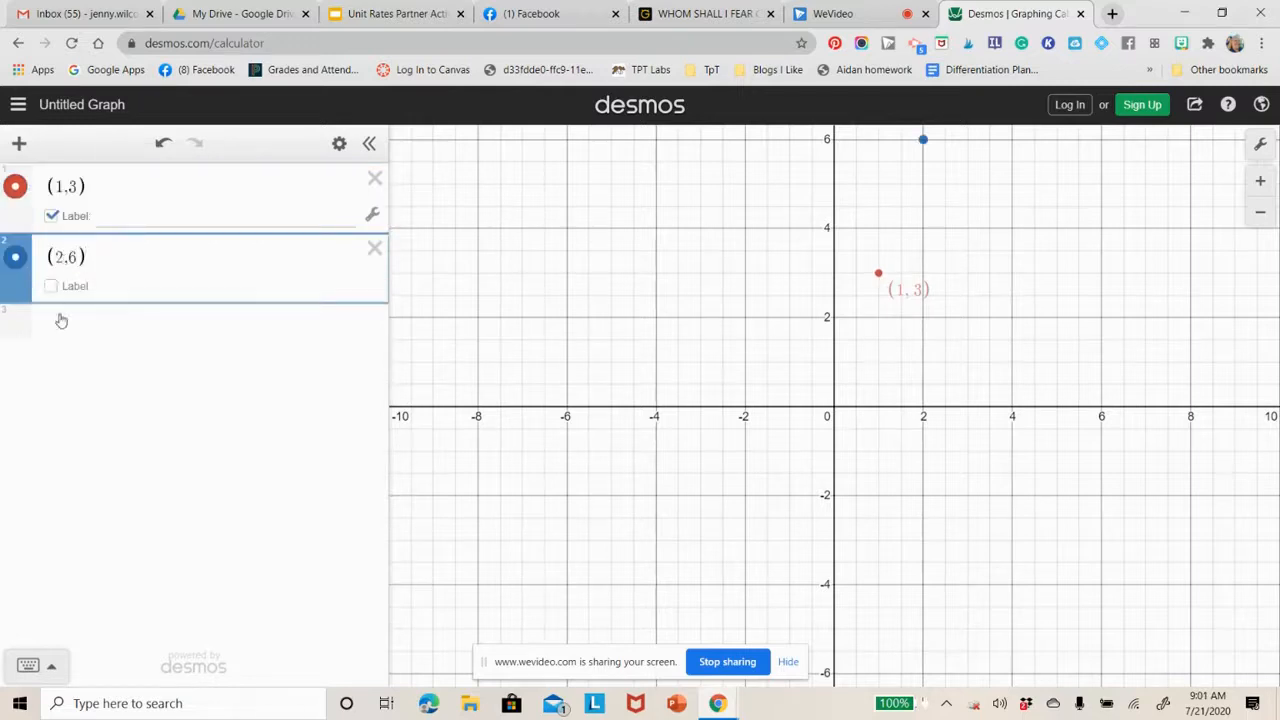
{"action": "left_click", "coordinate": [52, 292]}
{"action": "left_click", "coordinate": [63, 318]}
{"action": "type", "text": "(3,9)"}
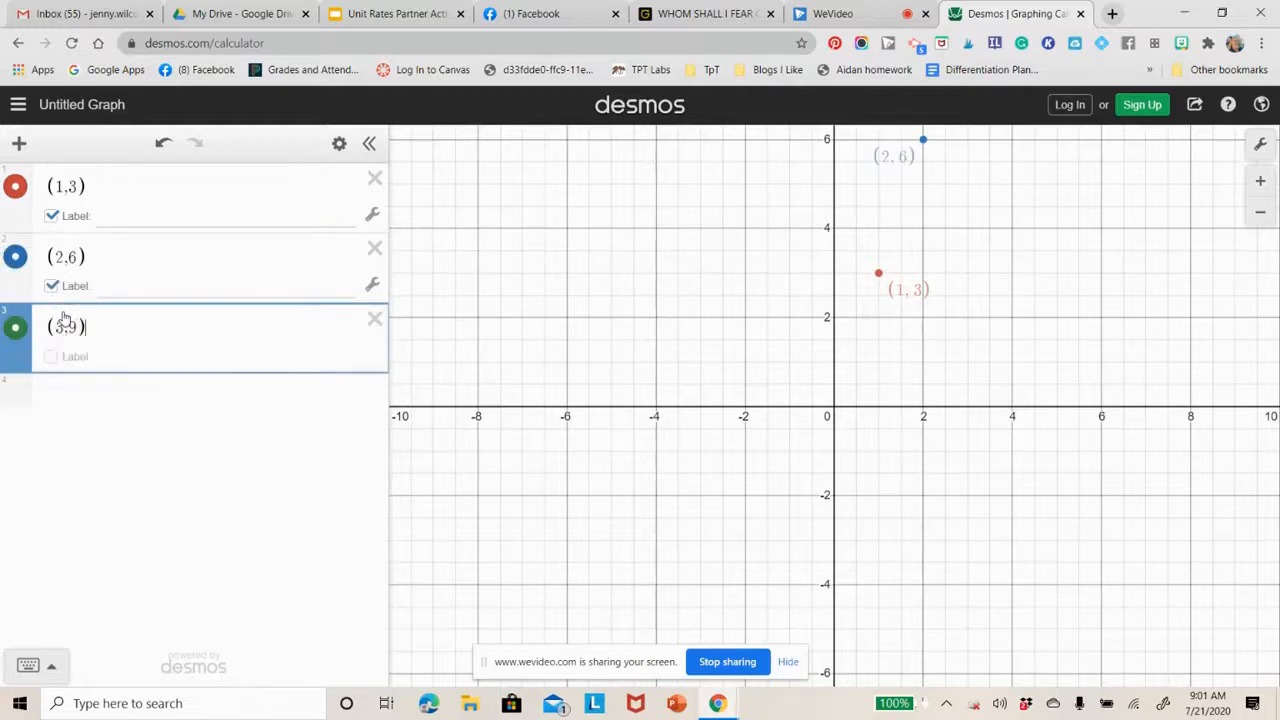
{"action": "left_click", "coordinate": [51, 356]}
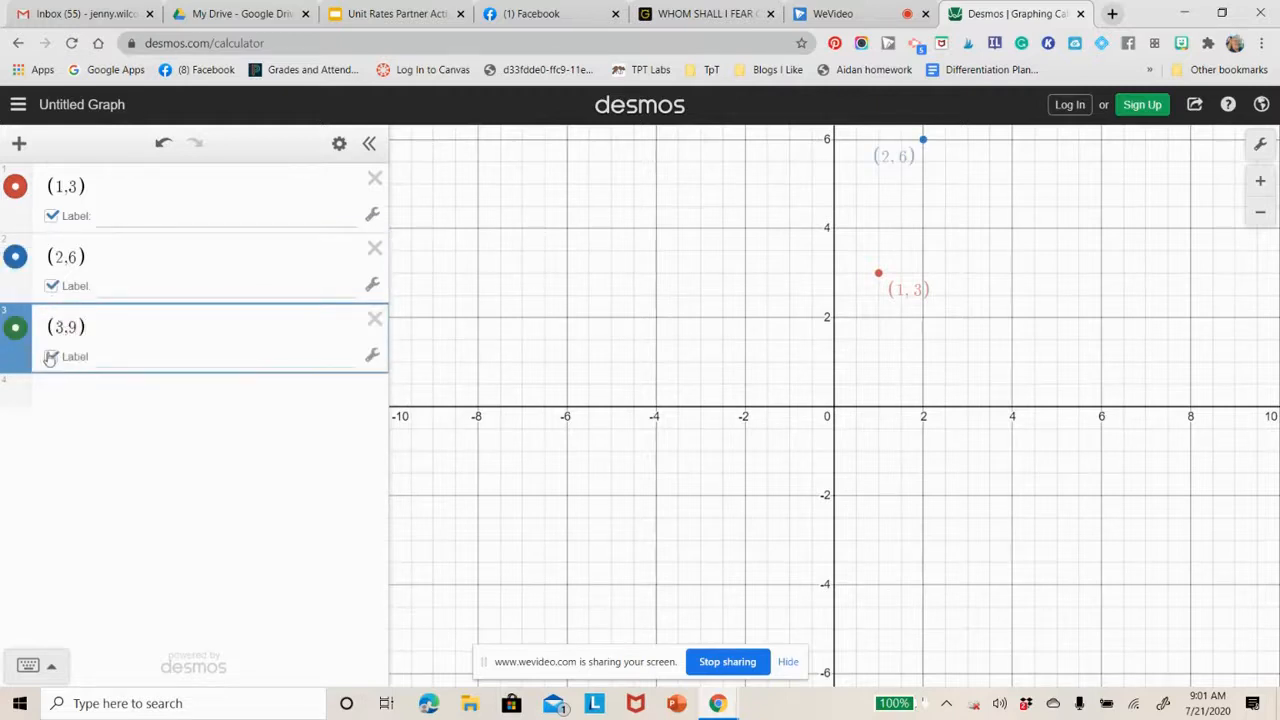
Plot the point (4,12) with its label shown and fit all four points on the visible graph.
{"action": "left_click", "coordinate": [75, 400]}
{"action": "type", "text": "(4,12"}
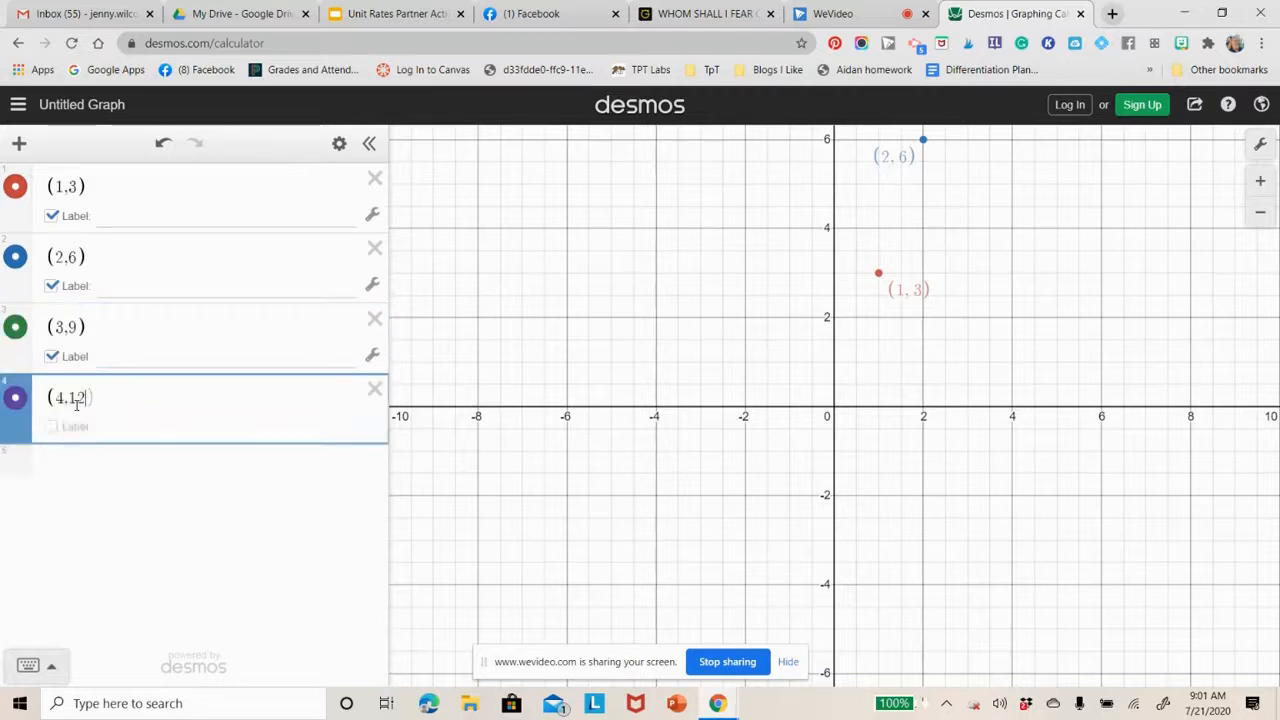
{"action": "left_click", "coordinate": [52, 426]}
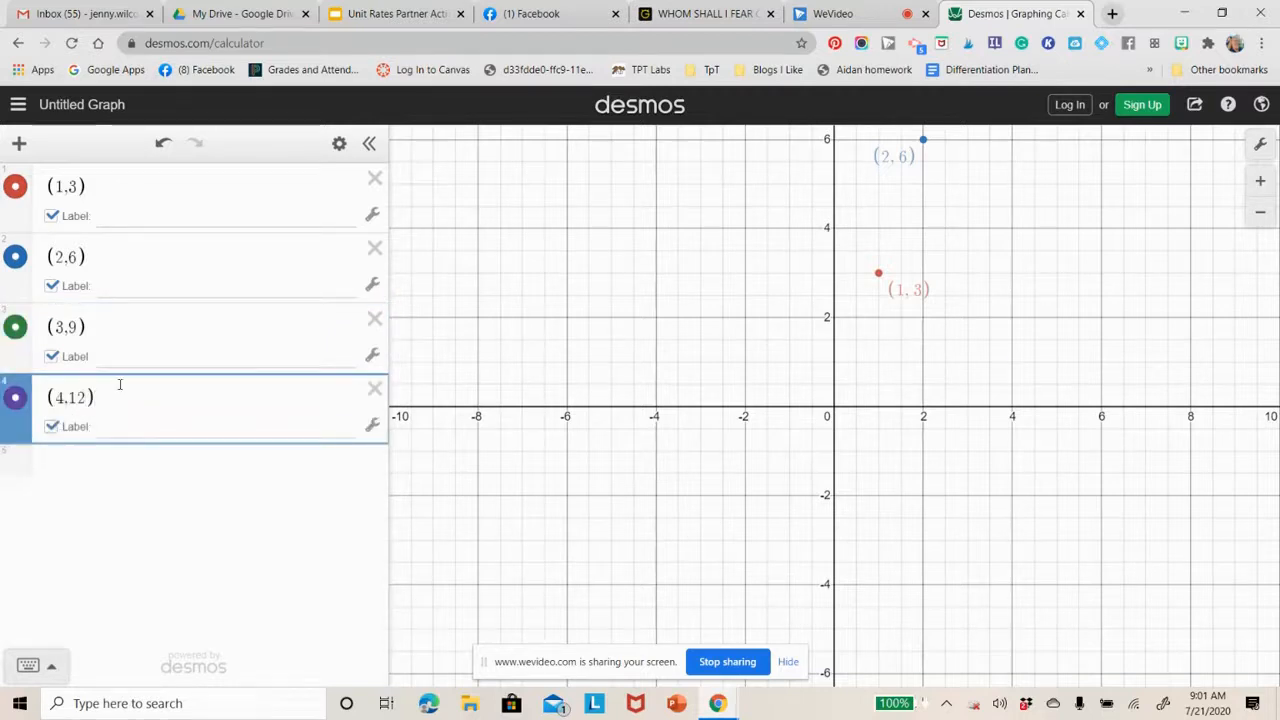
{"action": "left_click_drag", "start_coordinate": [751, 323], "coordinate": [692, 364]}
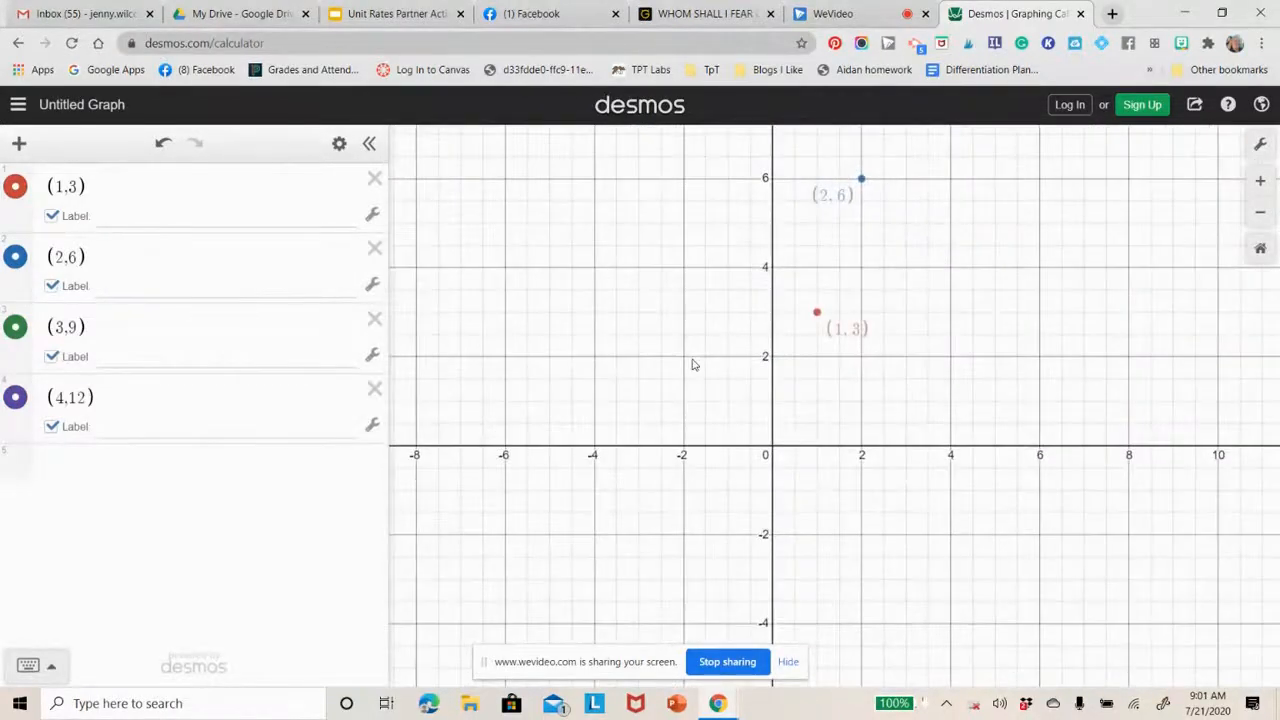
{"action": "left_click_drag", "start_coordinate": [609, 363], "coordinate": [738, 359]}
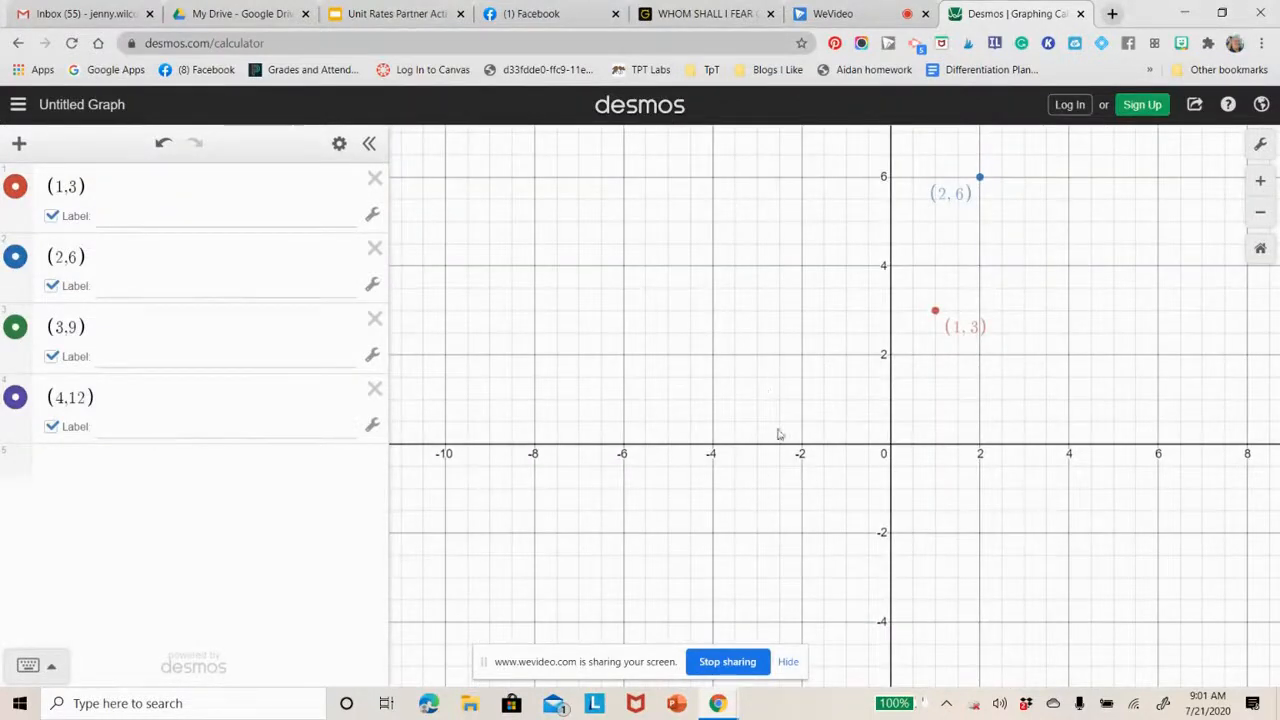
{"action": "left_click_drag", "start_coordinate": [990, 368], "coordinate": [641, 518]}
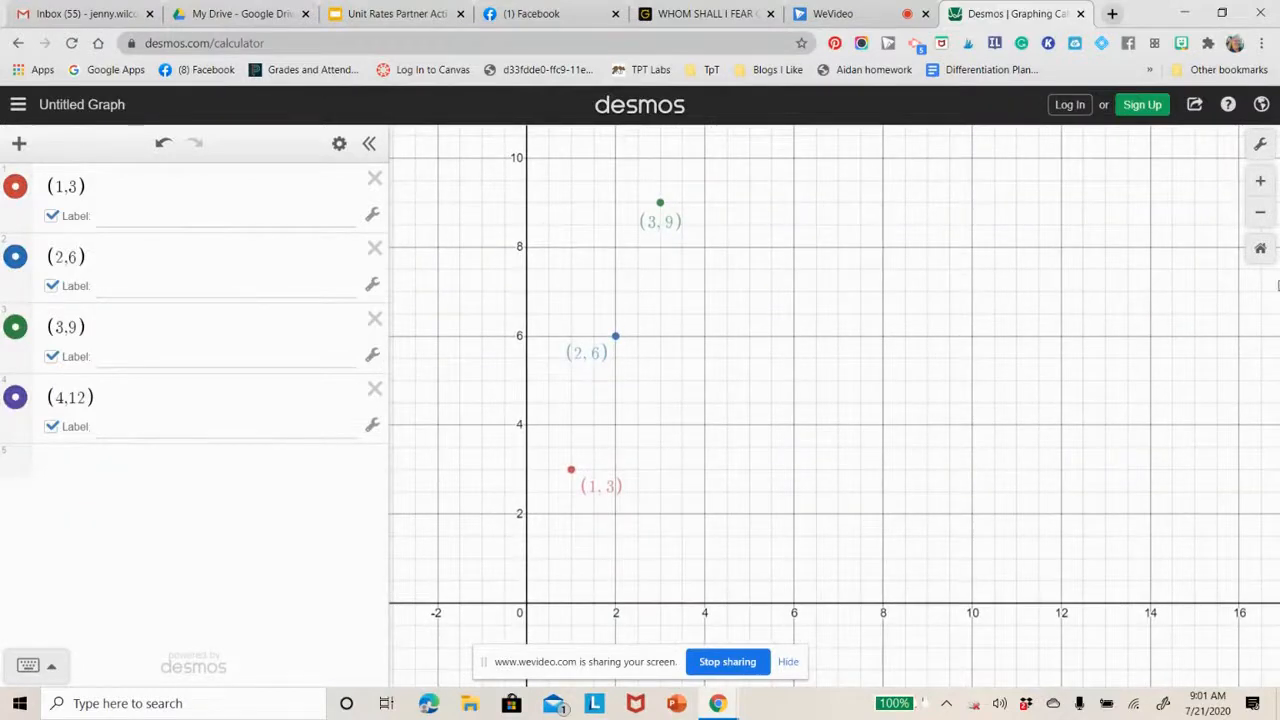
{"action": "left_click", "coordinate": [1259, 216]}
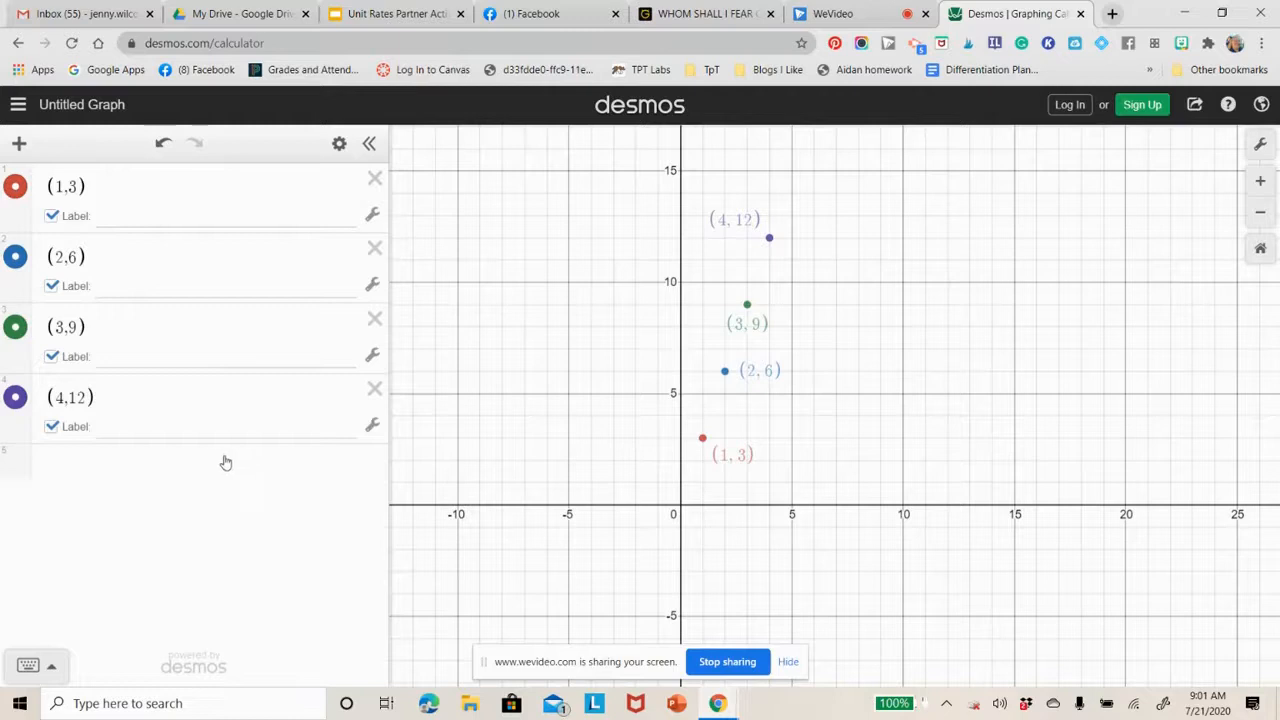
Graph the line y = 3x through the points and clear the equation again.
{"action": "left_click", "coordinate": [116, 462]}
{"action": "type", "text": "y = 3x"}
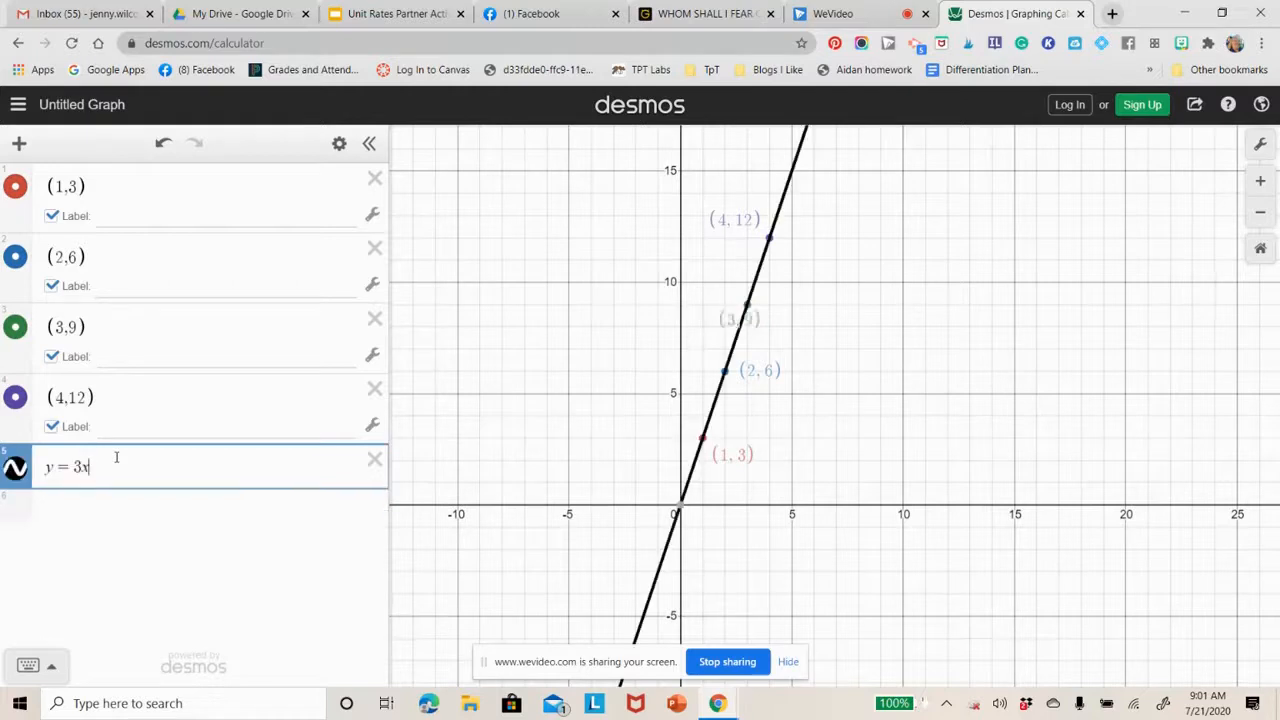
{"action": "key", "text": "BackSpace"}
{"action": "key", "text": "BackSpace"}
{"action": "key", "text": "BackSpace"}
{"action": "key", "text": "BackSpace"}
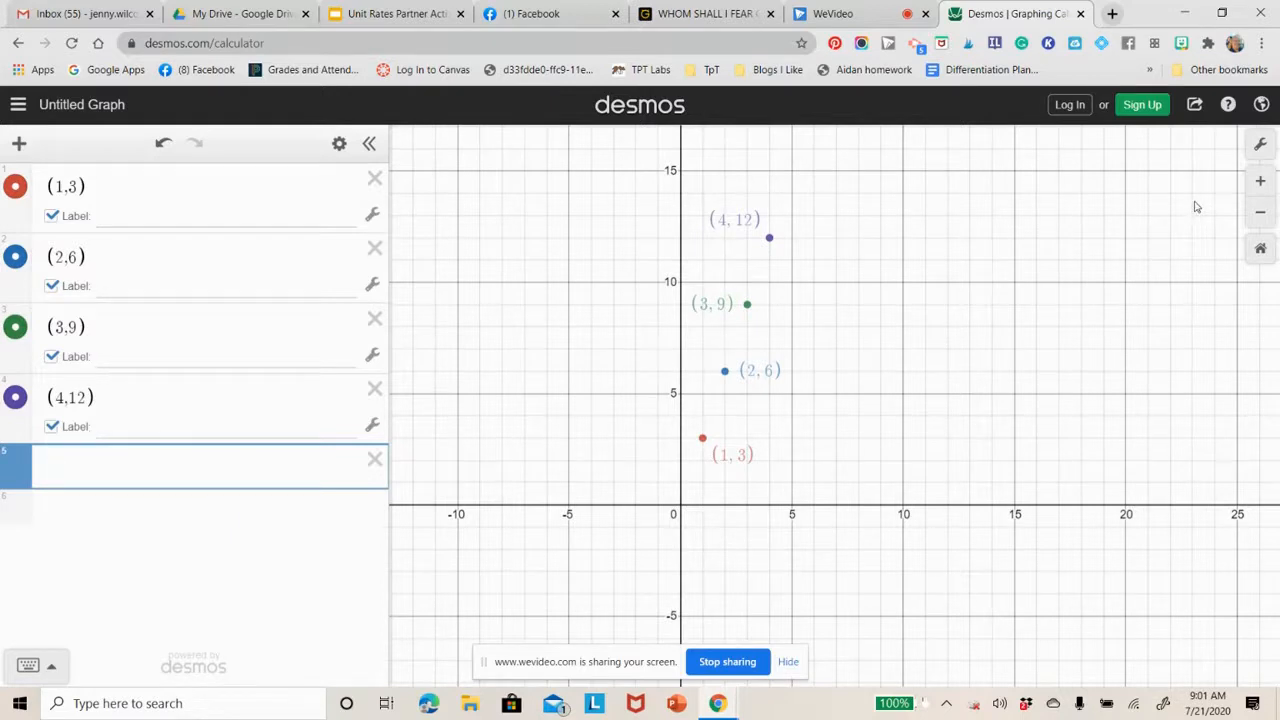
Label the x-axis "Number of People" and the y-axis "Number of Cookies Needed" in the graph settings.
{"action": "left_click", "coordinate": [1262, 146]}
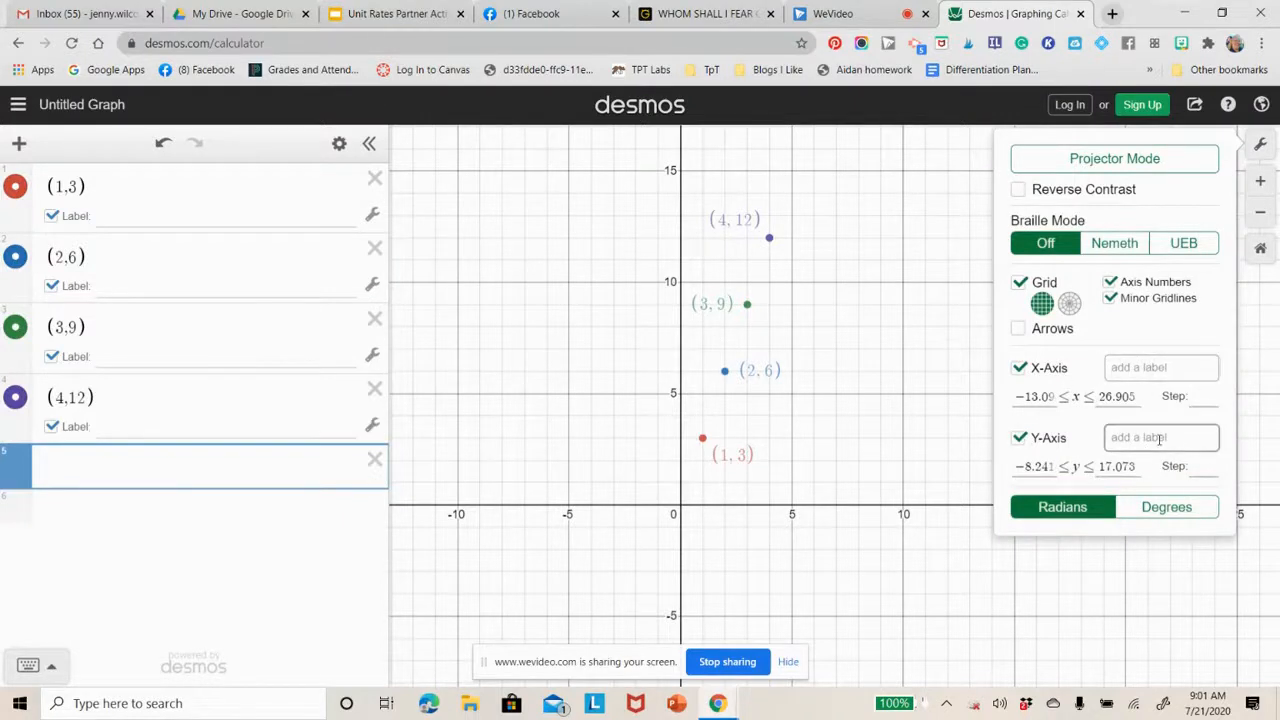
{"action": "left_click", "coordinate": [1115, 370]}
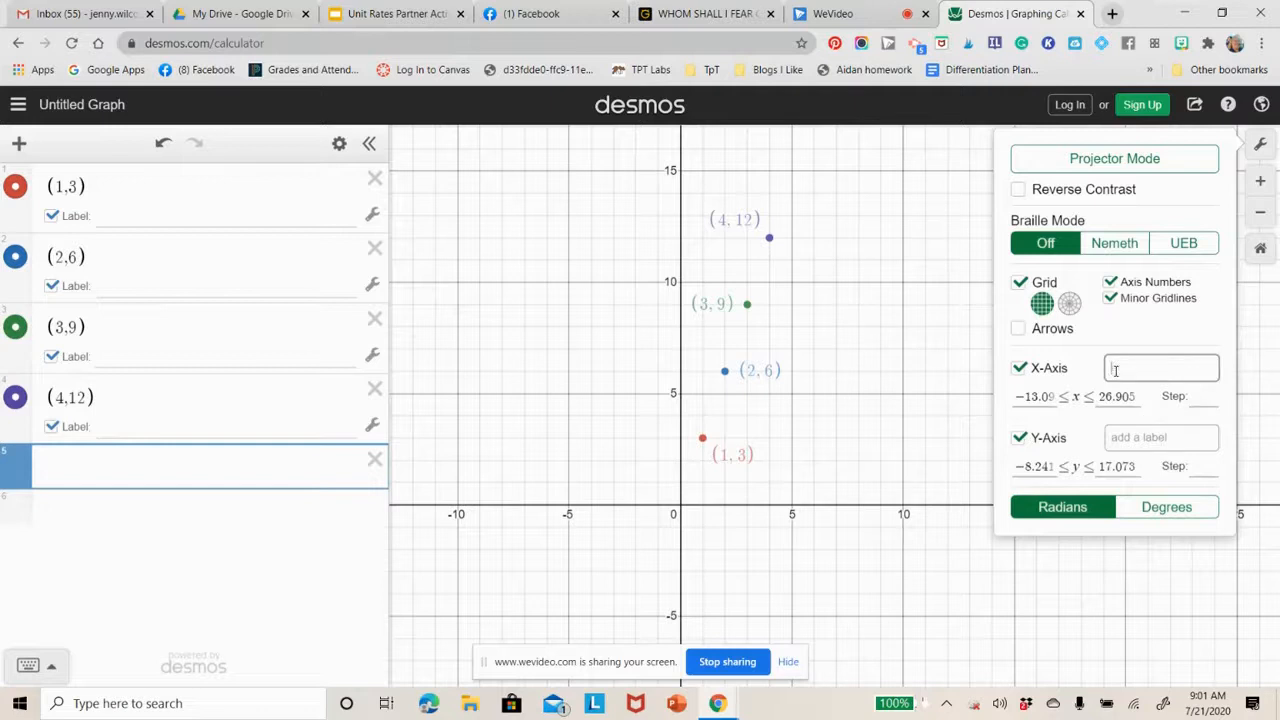
{"action": "type", "text": "Number of People"}
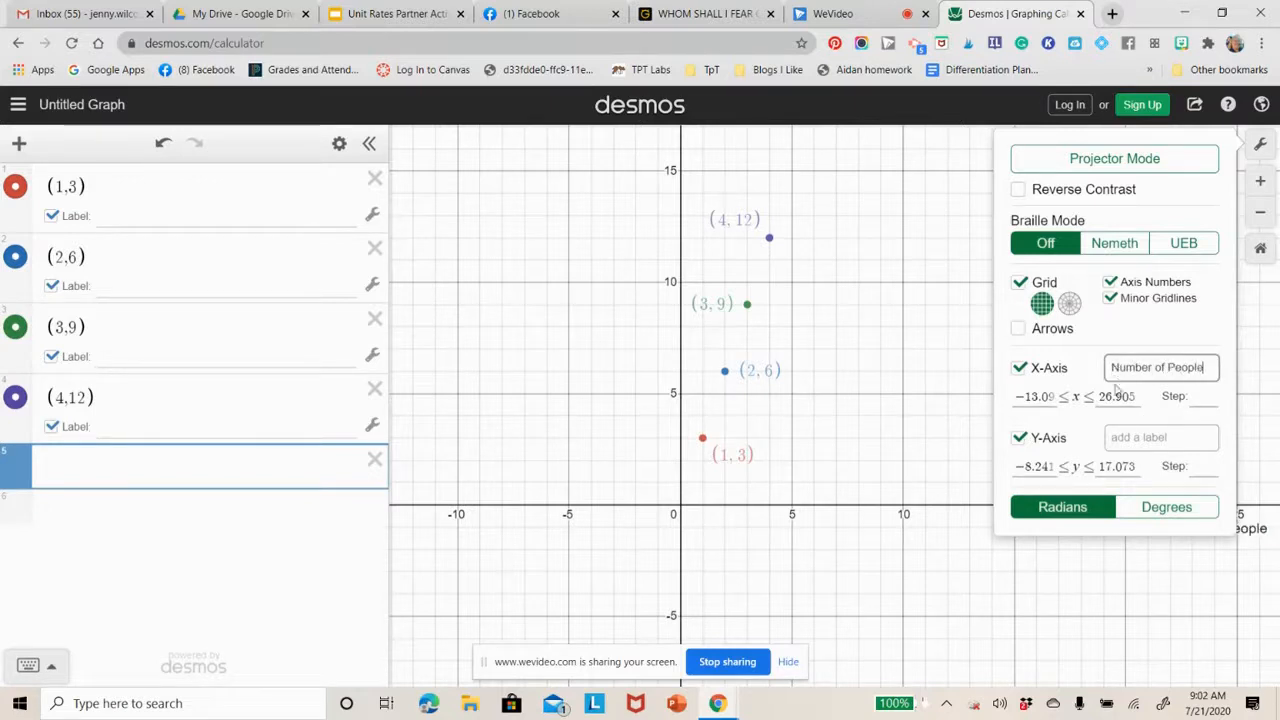
{"action": "left_click", "coordinate": [1121, 437]}
{"action": "type", "text": "Number"}
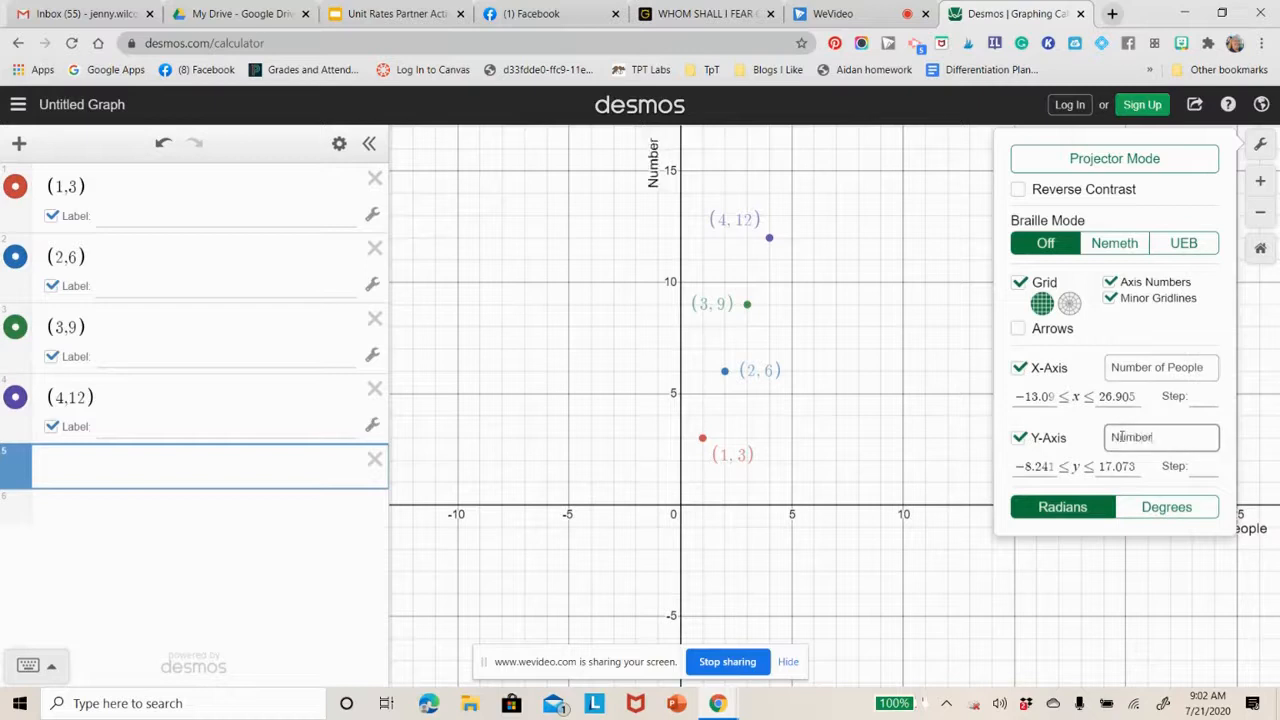
{"action": "type", "text": " of Cookies N"}
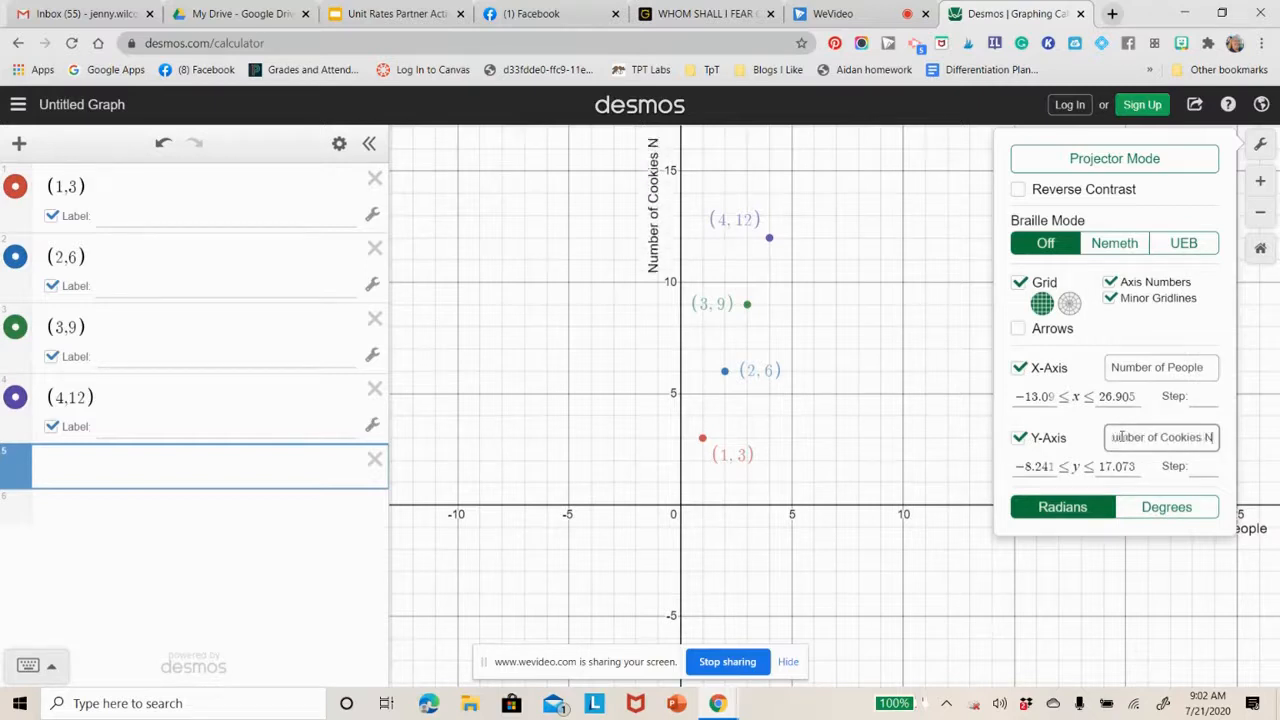
{"action": "type", "text": "eeded"}
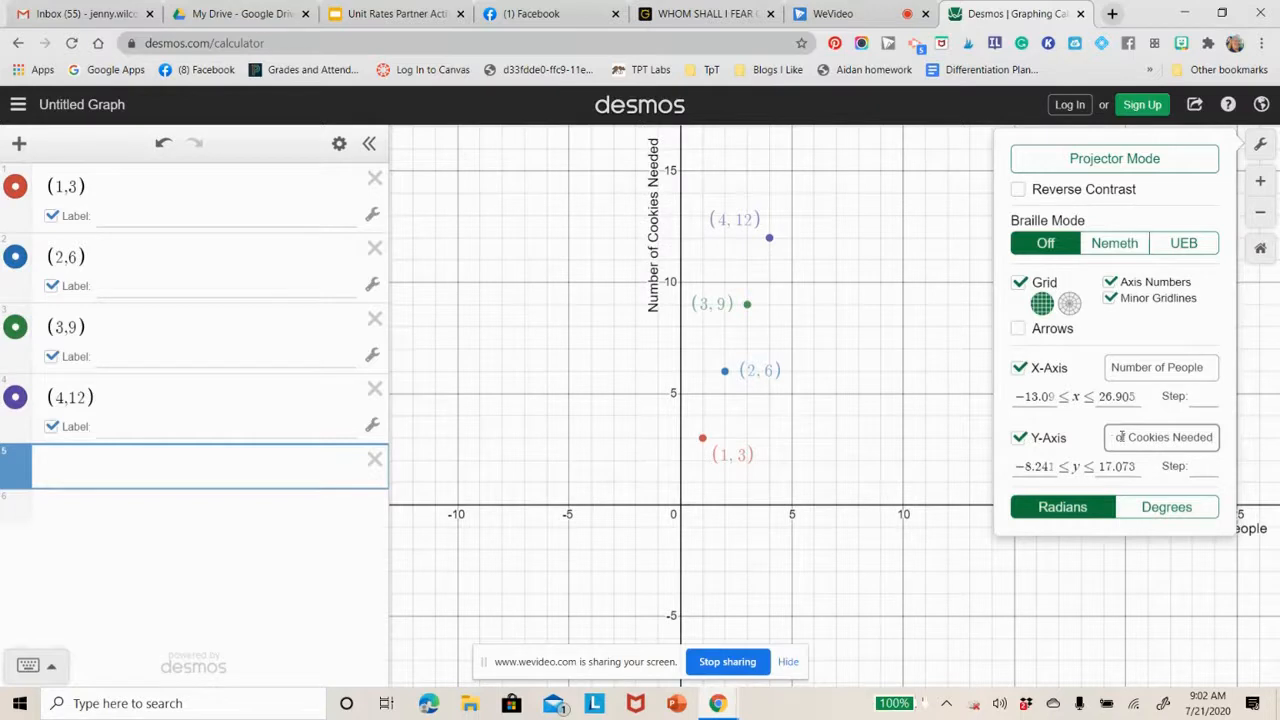
{"action": "left_click", "coordinate": [951, 457]}
{"action": "left_click_drag", "start_coordinate": [872, 416], "coordinate": [837, 454]}
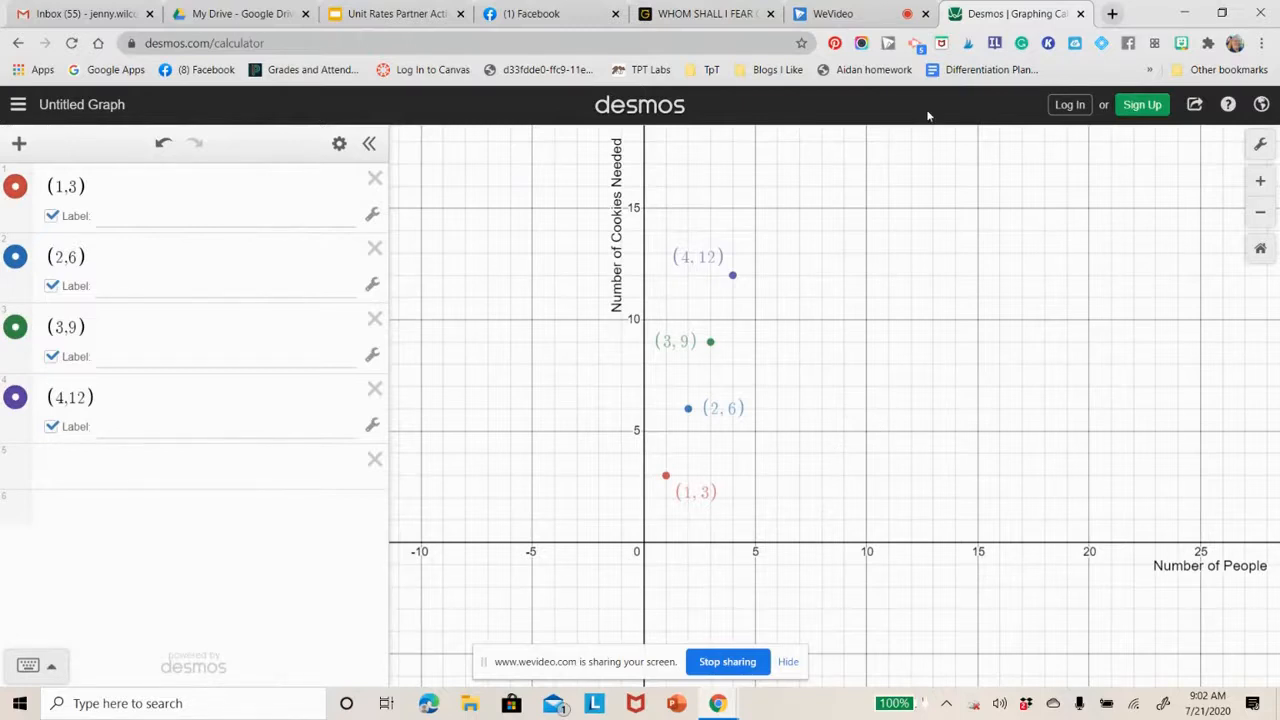
Start an image export of the graph and set its line thickness to Thick.
{"action": "left_click", "coordinate": [1194, 106]}
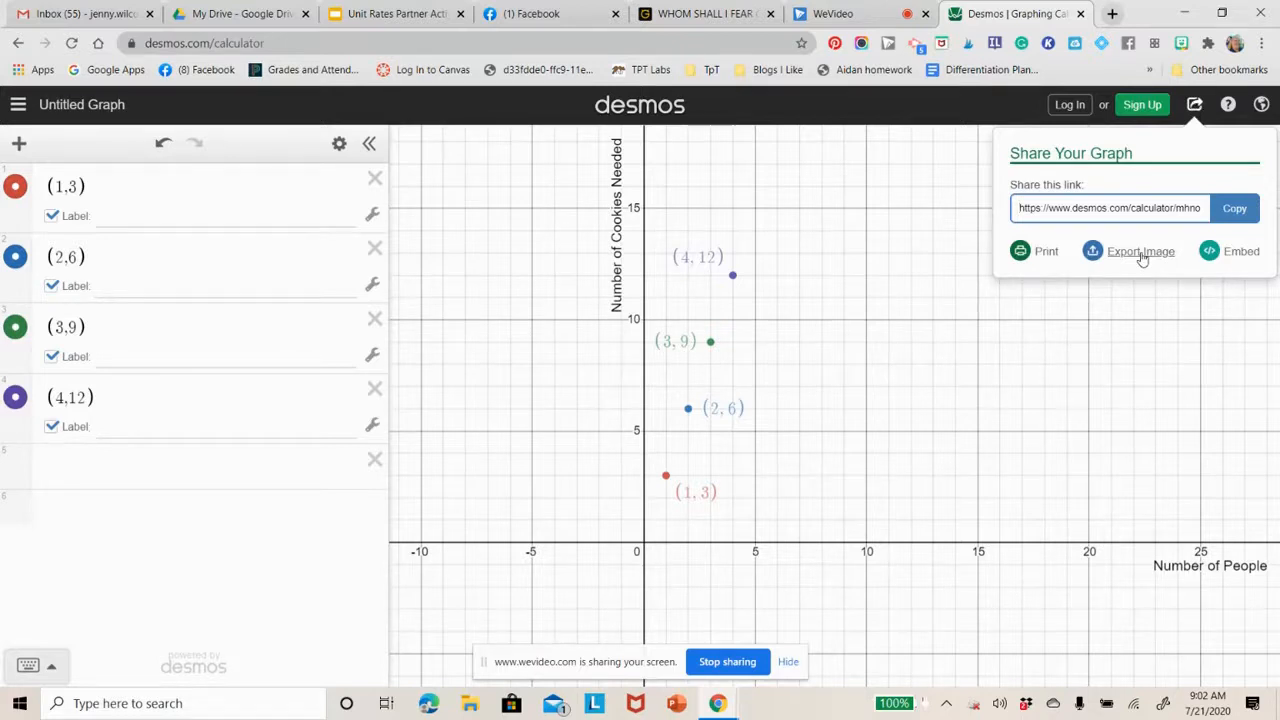
{"action": "left_click", "coordinate": [1141, 253]}
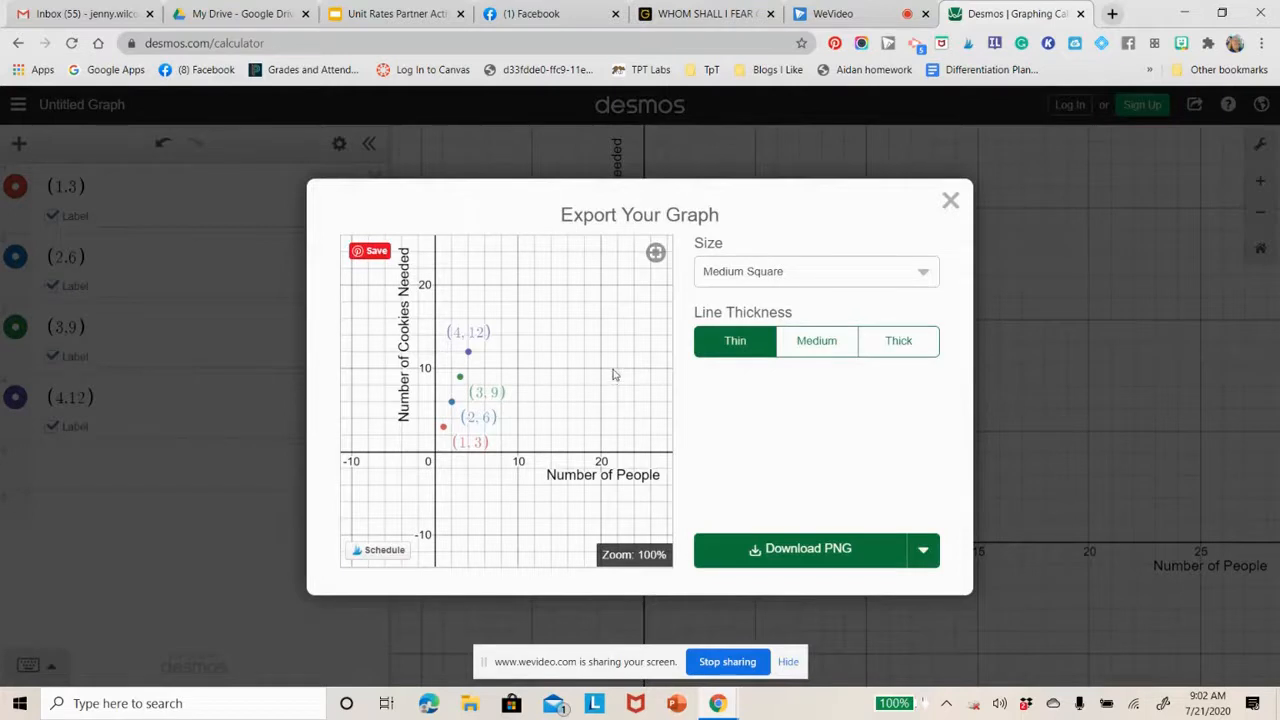
{"action": "left_click", "coordinate": [826, 348]}
{"action": "left_click", "coordinate": [895, 346]}
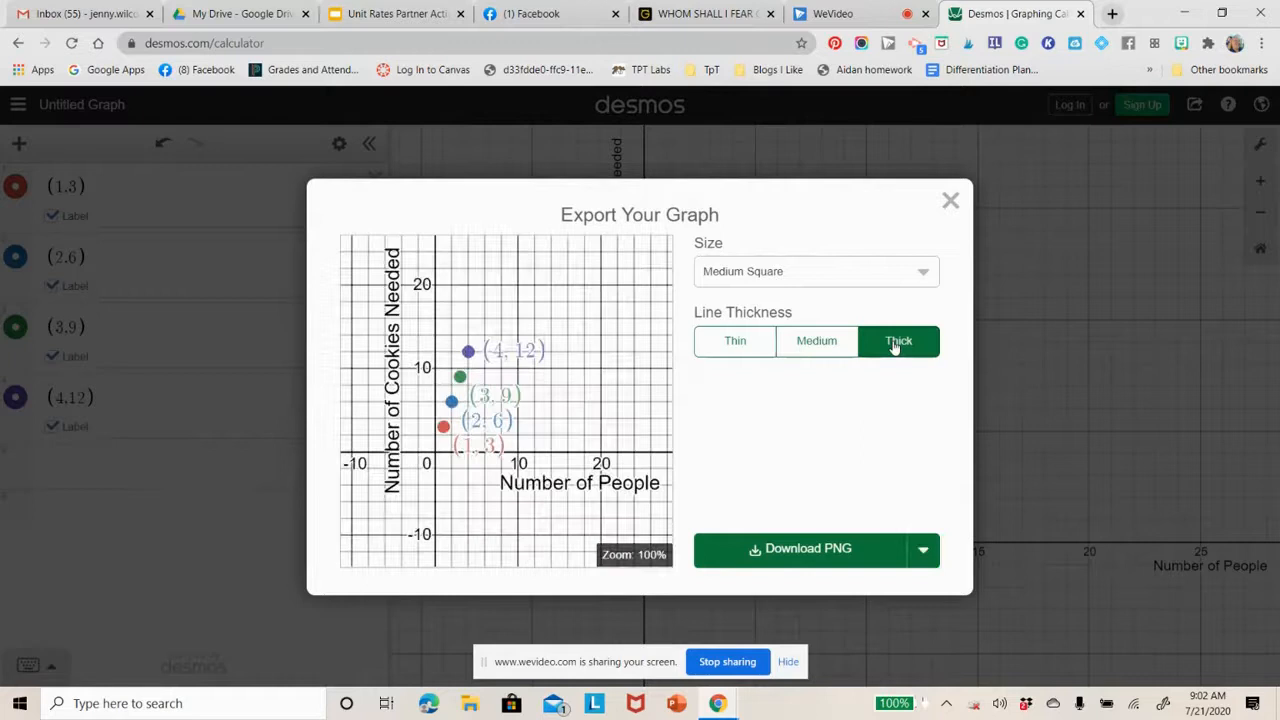
Try the Medium Rectangle export size and return to Medium Square.
{"action": "left_click", "coordinate": [771, 281]}
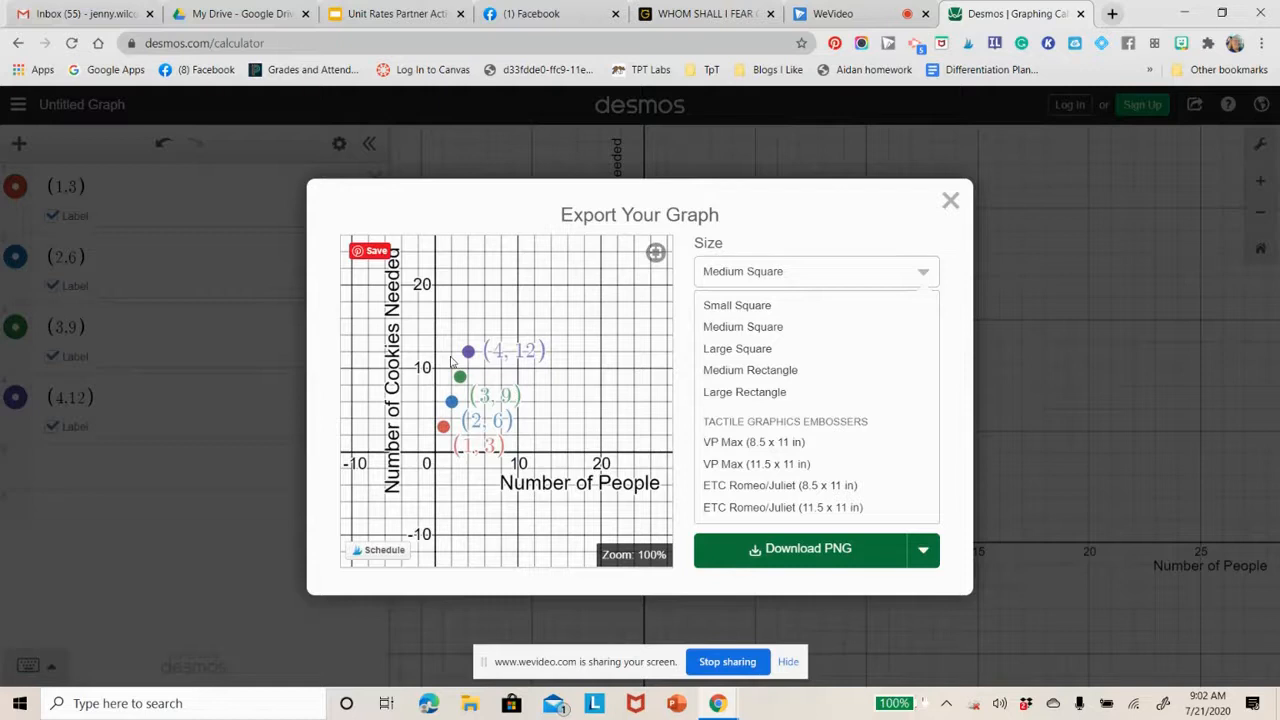
{"action": "left_click", "coordinate": [749, 370]}
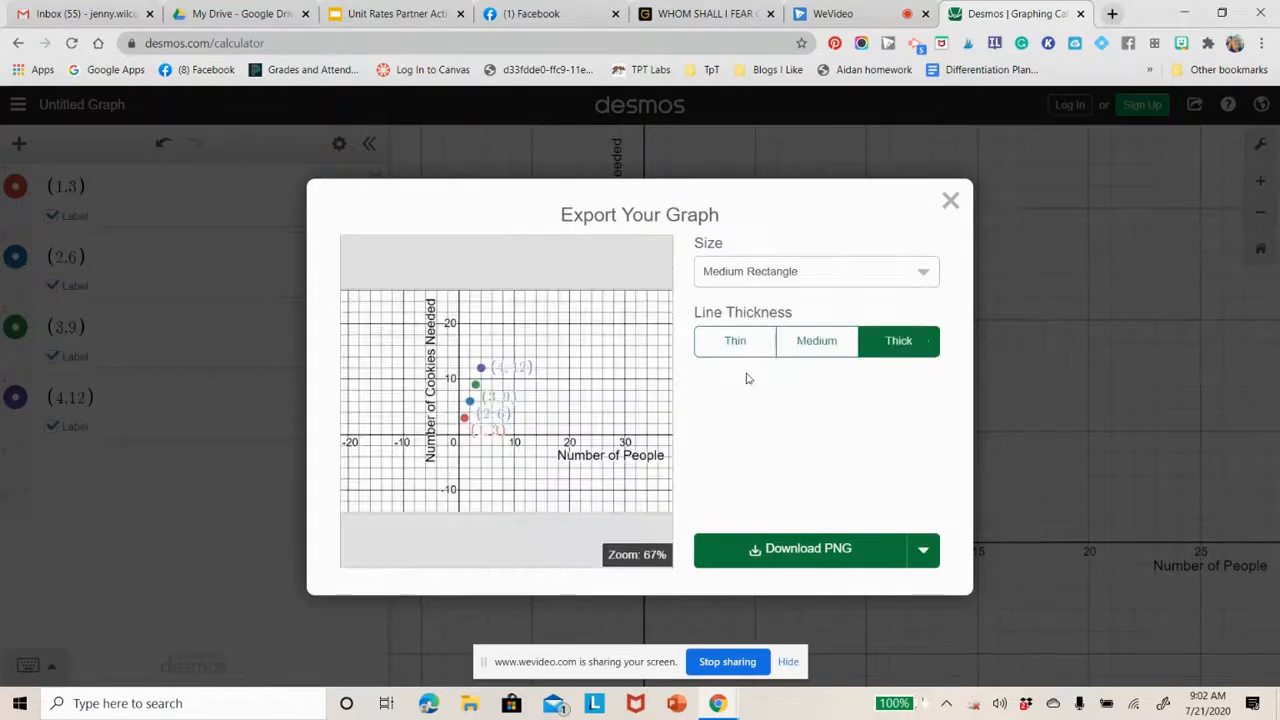
{"action": "left_click", "coordinate": [762, 271]}
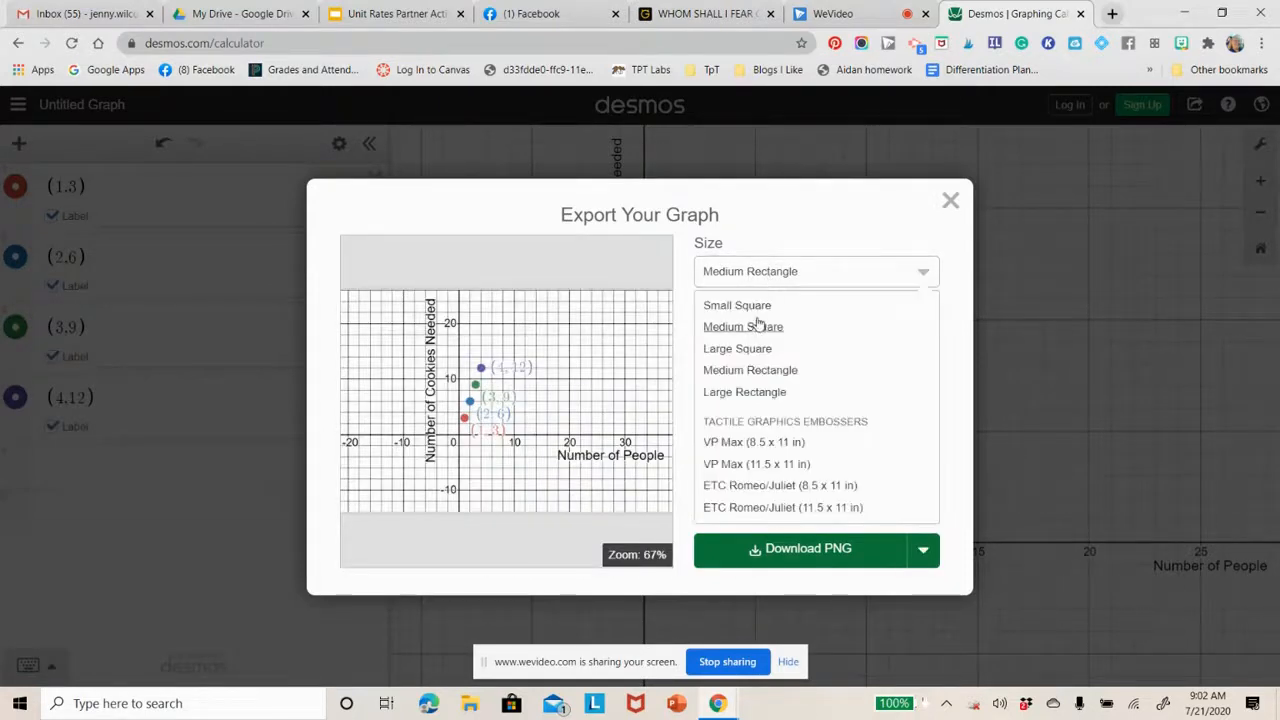
{"action": "left_click", "coordinate": [762, 326]}
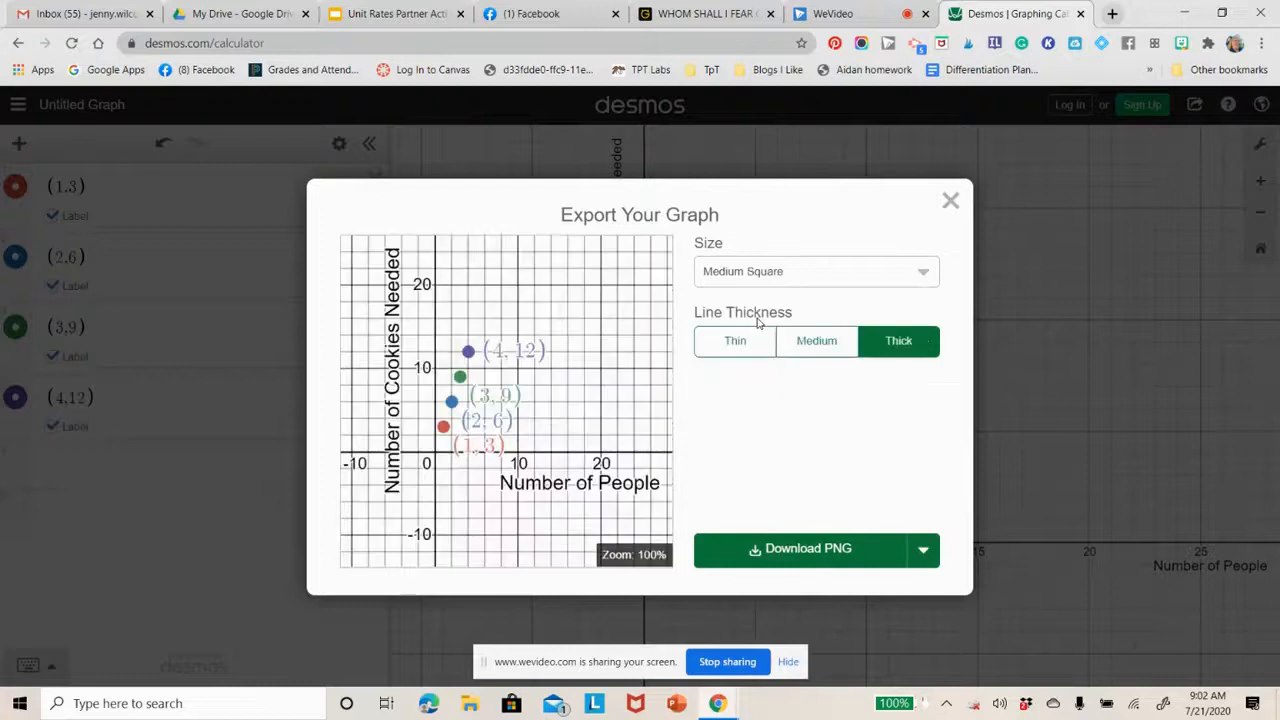
Download the graph as a PNG and save it as desmos-graph (8) in Downloads.
{"action": "left_click", "coordinate": [773, 552]}
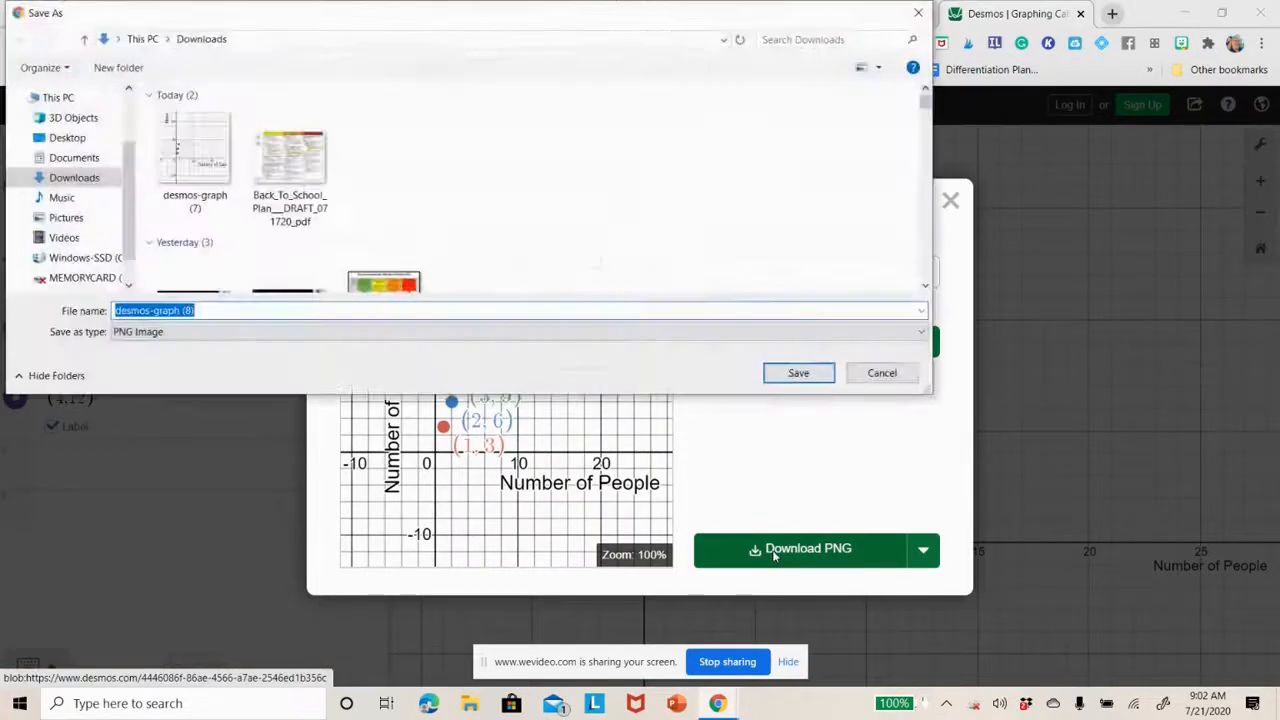
{"action": "left_click", "coordinate": [793, 371]}
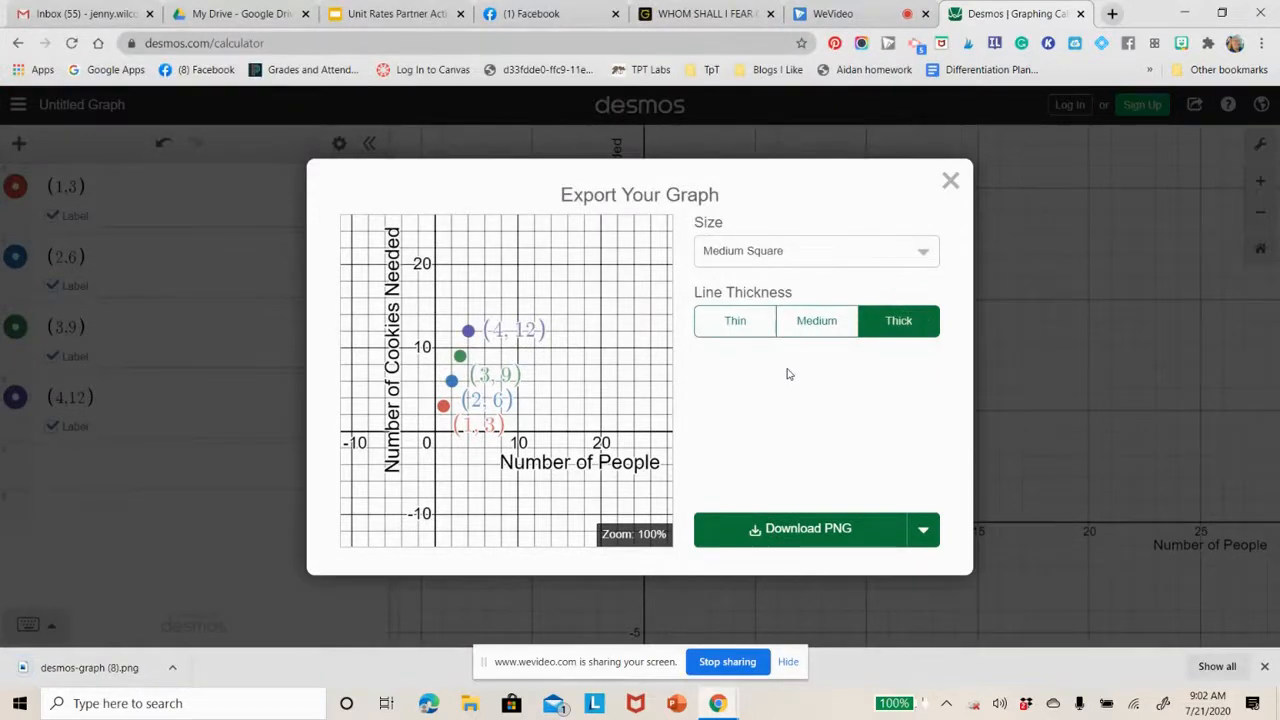
Switch to the Unit Rates Partner Activity 1 presentation in Google Slides and insert desmos-graph (8) from the computer on slide 6.
{"action": "left_click", "coordinate": [420, 14]}
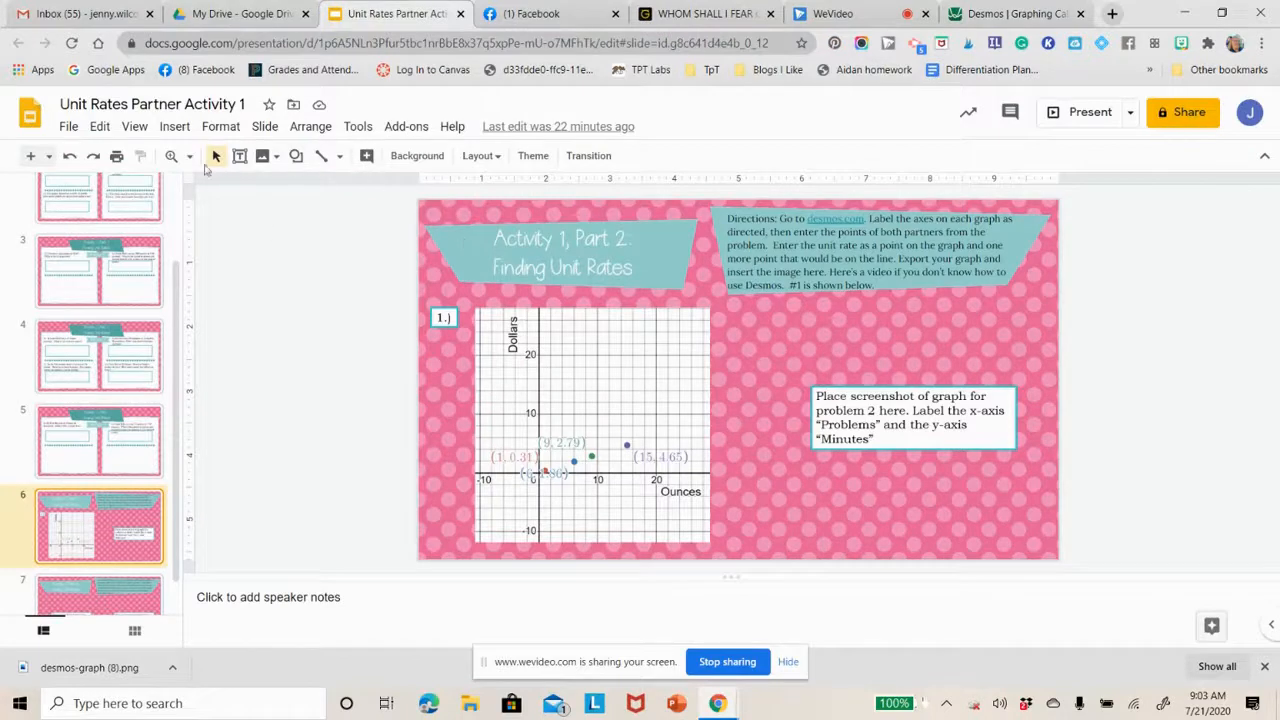
{"action": "left_click", "coordinate": [174, 128]}
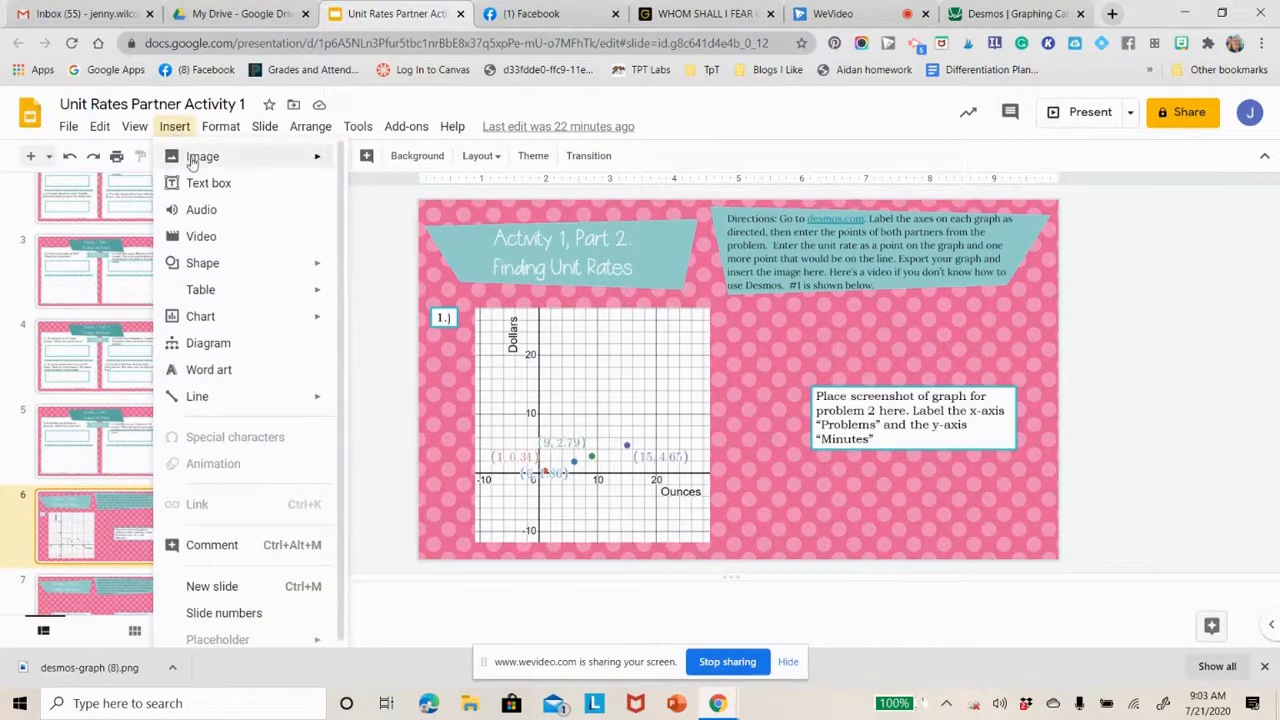
{"action": "mouse_move", "coordinate": [192, 163]}
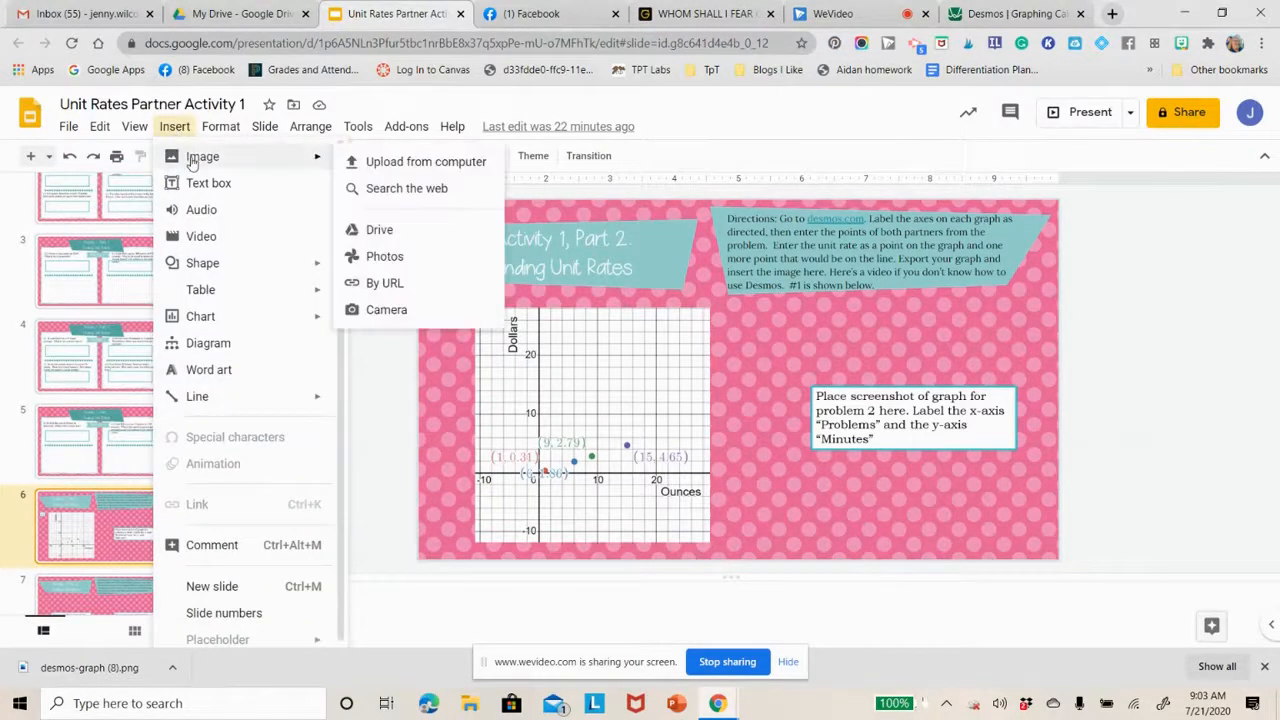
{"action": "left_click", "coordinate": [405, 163]}
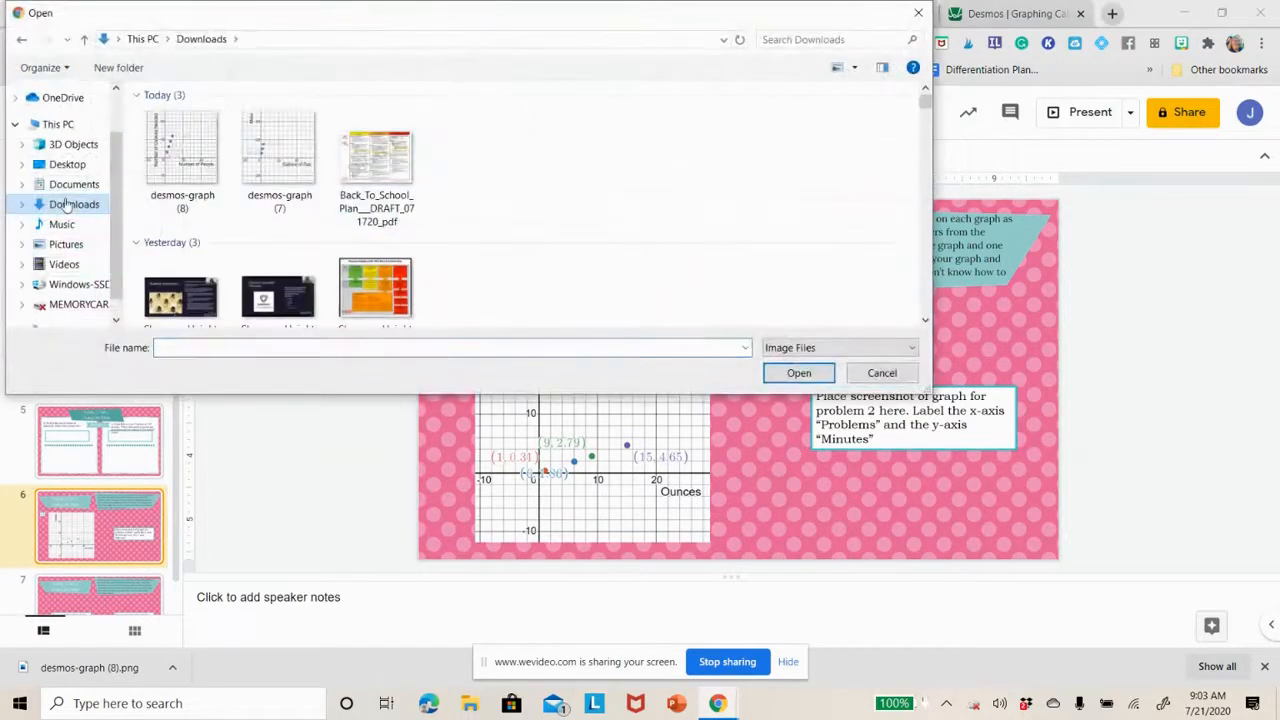
{"action": "double_click", "coordinate": [172, 150]}
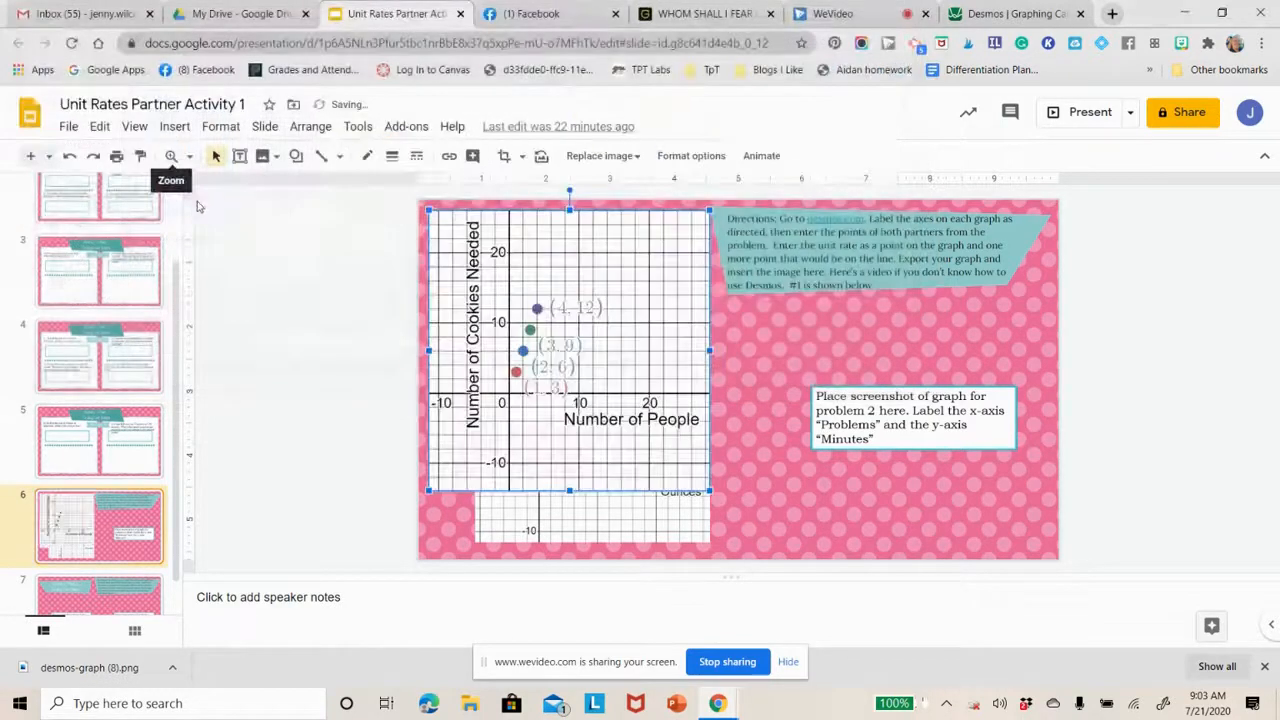